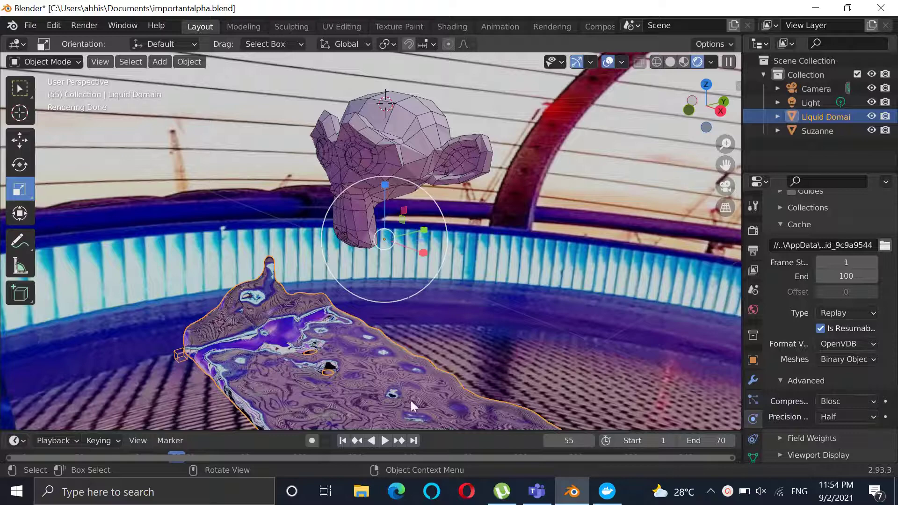
Preview the liquid simulation up to frame 52, check the camera view, then pick the Move tool.
click(385, 442)
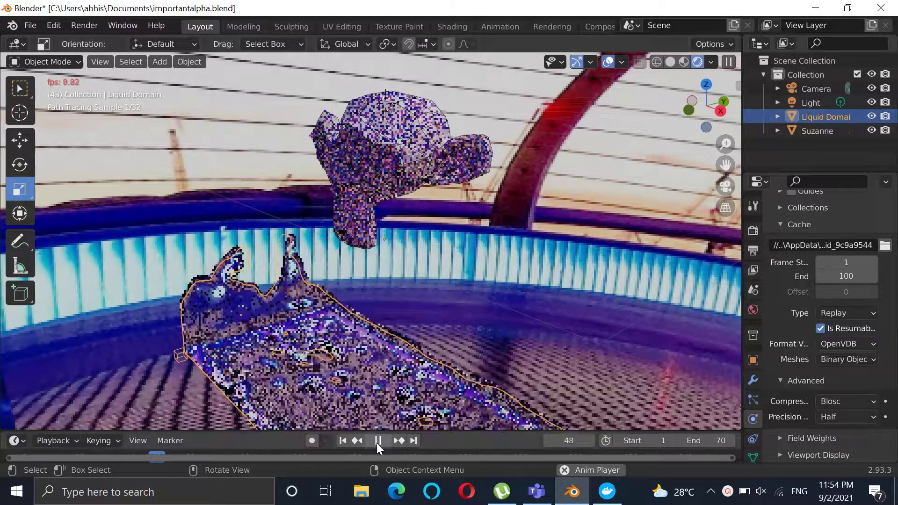
click(377, 442)
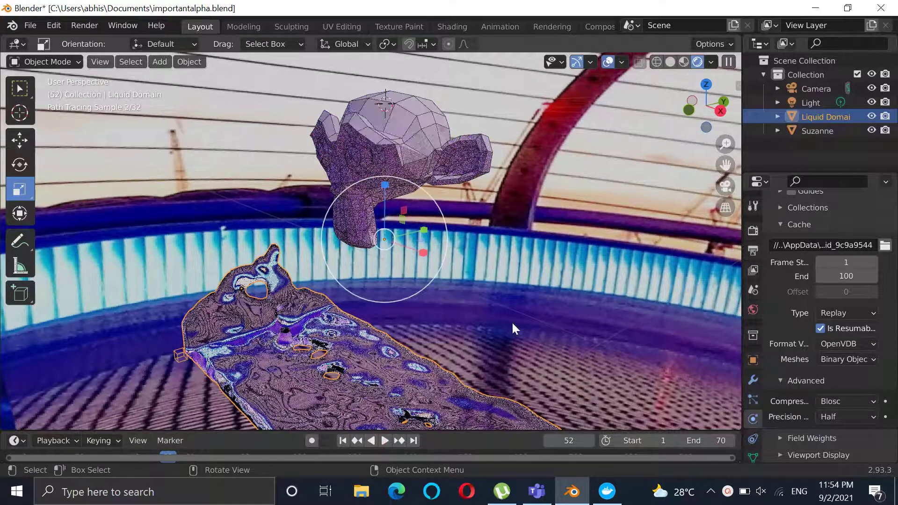
click(723, 190)
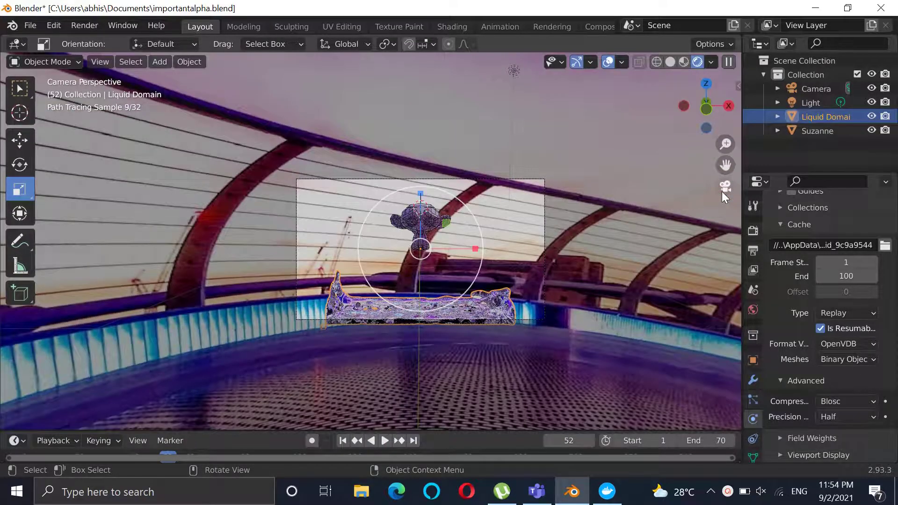
click(725, 189)
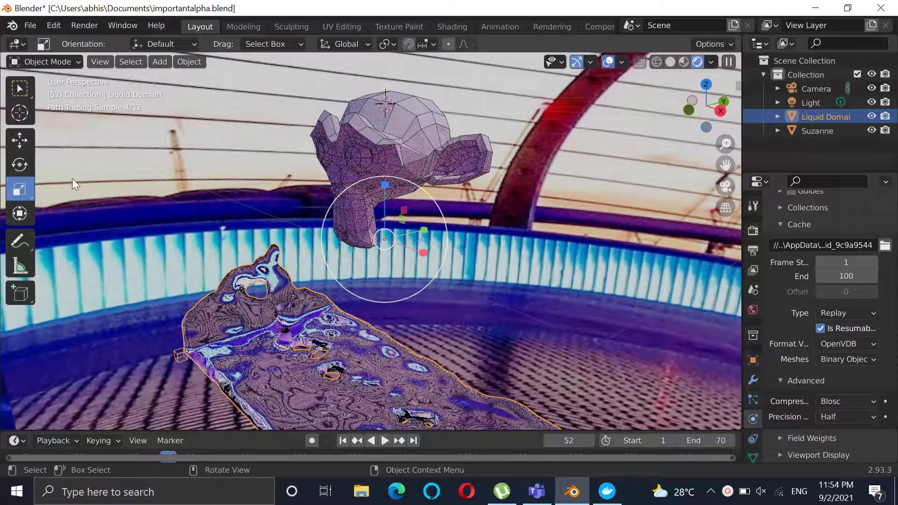
click(21, 147)
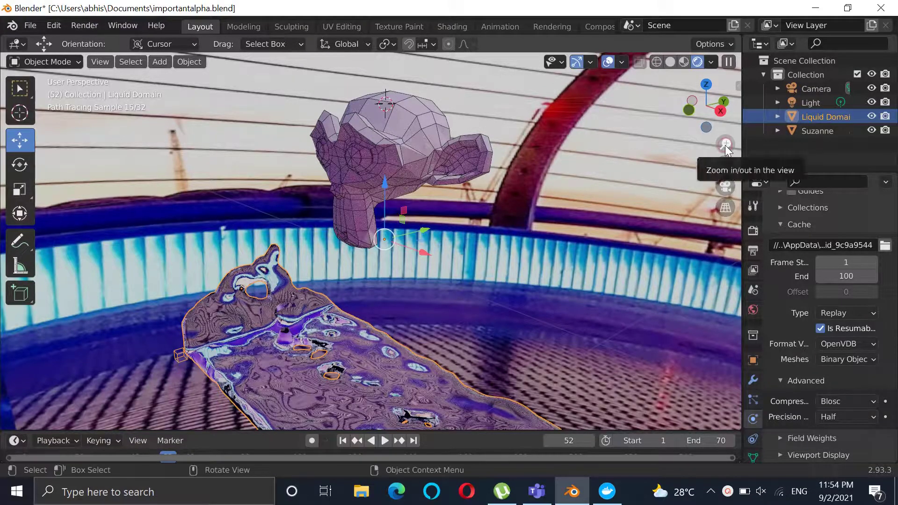
Zoom in on Suzanne and the liquid, deselect Liquid Domain, and pan to recentre the fluid.
drag(725, 145, 620, 117)
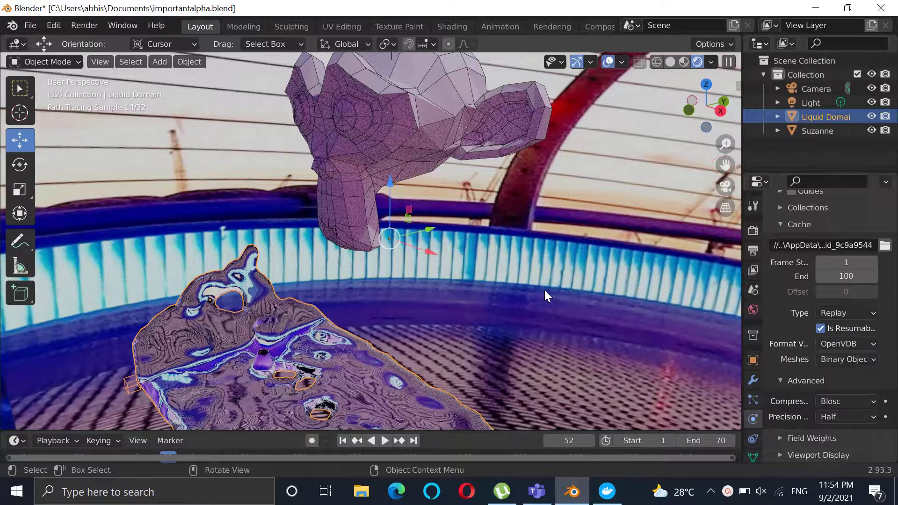
click(573, 279)
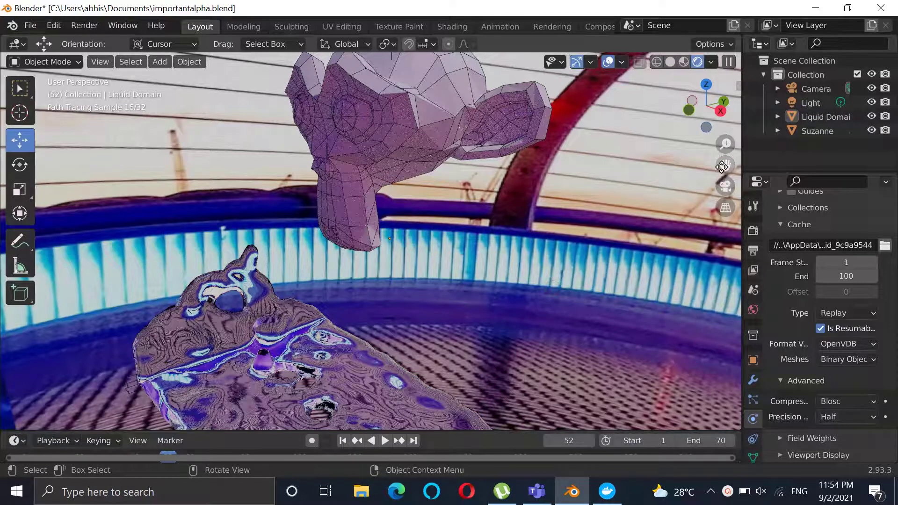
mouse_move(722, 166)
mouse_down()
mouse_move(5, 171)
mouse_move(721, 166)
mouse_up()
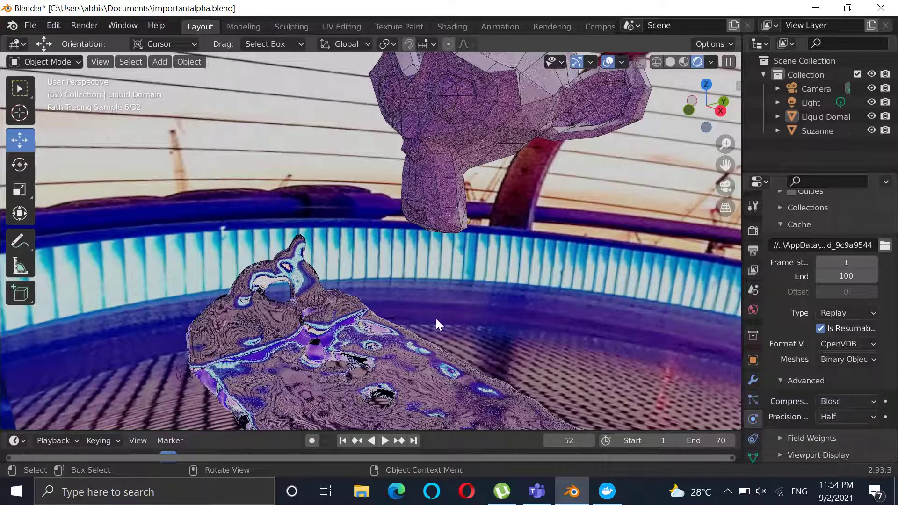
Switch viewport shading to Wireframe, check the camera view, and start simulation playback.
key(z)
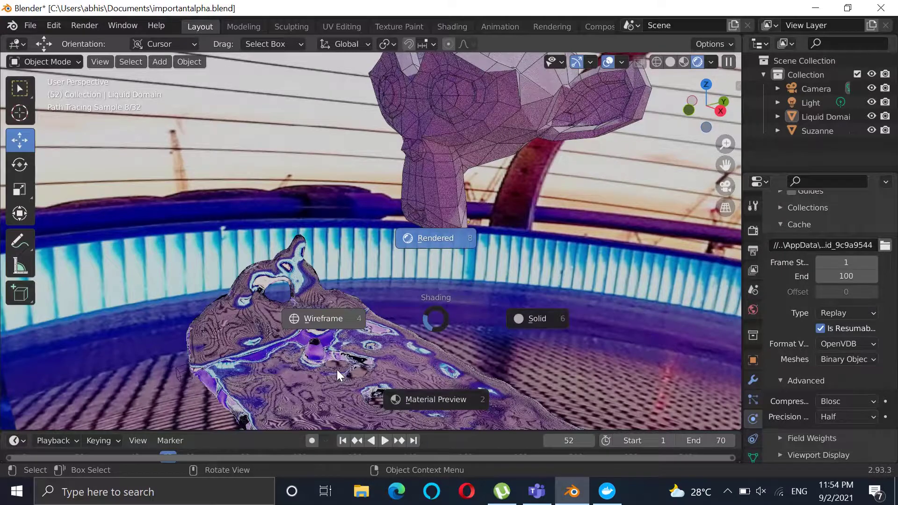
click(336, 318)
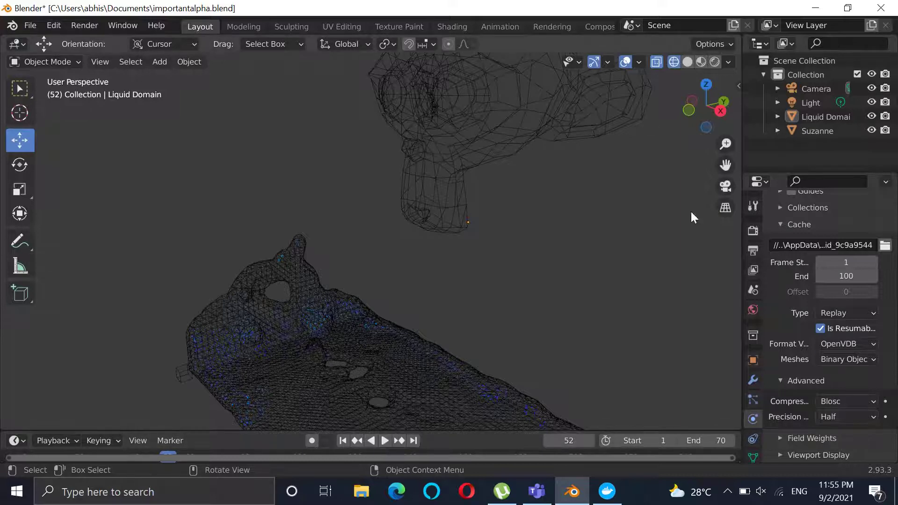
click(722, 187)
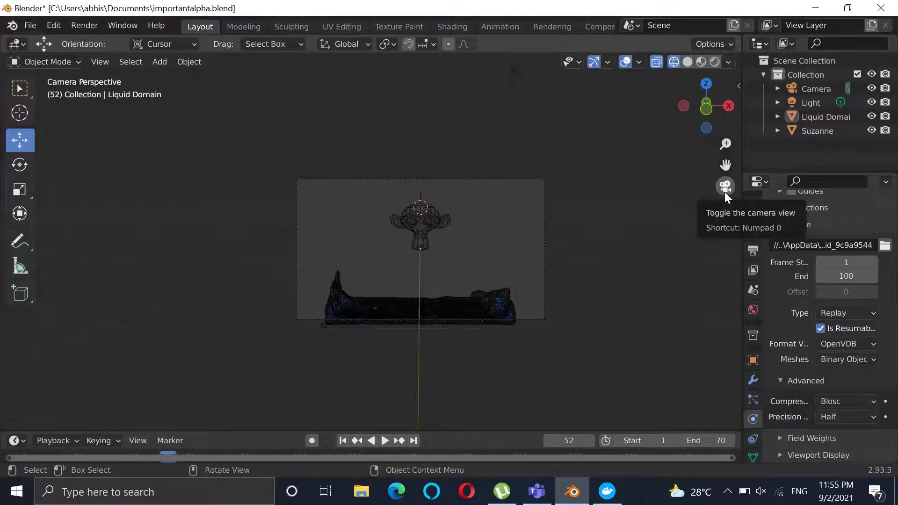
click(725, 192)
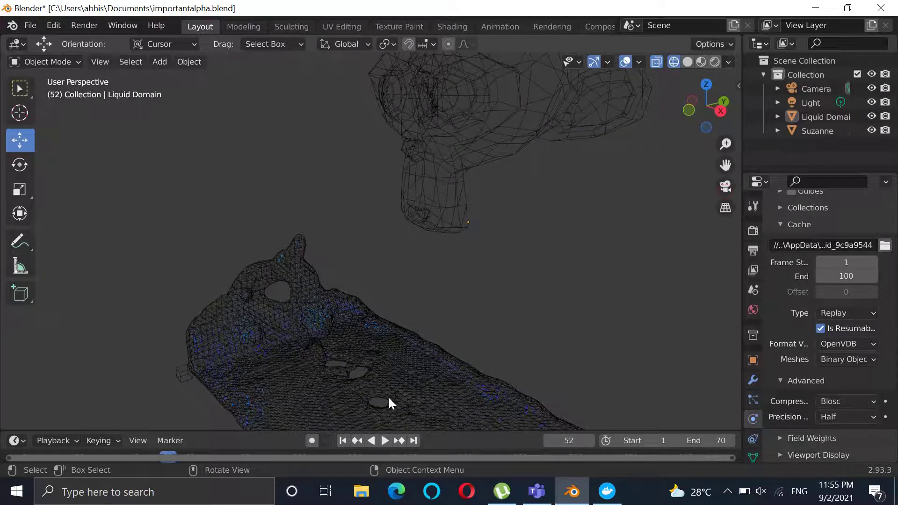
click(385, 441)
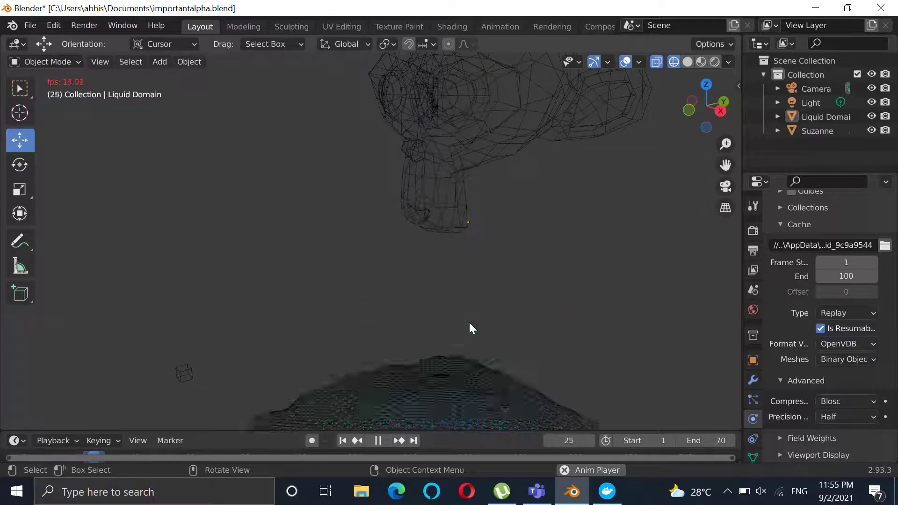
Watch the running wireframe simulation through the scene camera view.
click(724, 187)
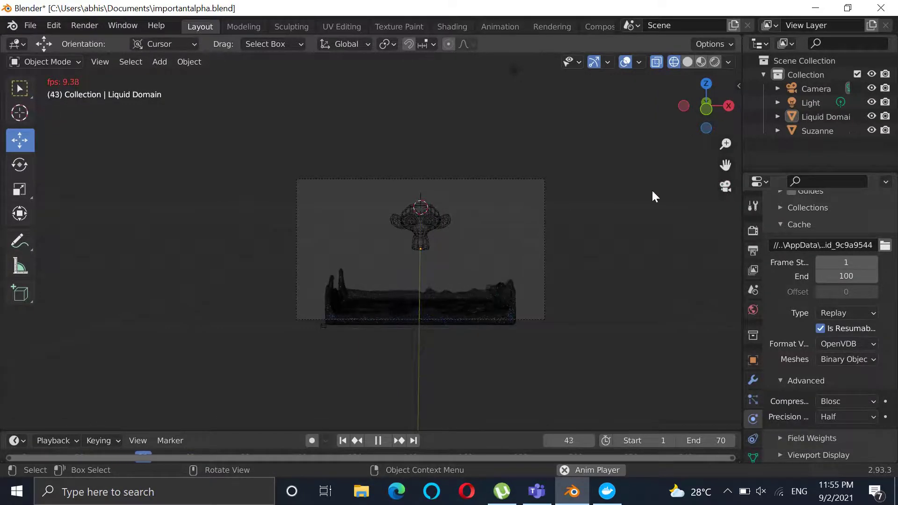
Return the viewport to Rendered shading and stop the animation.
key(z)
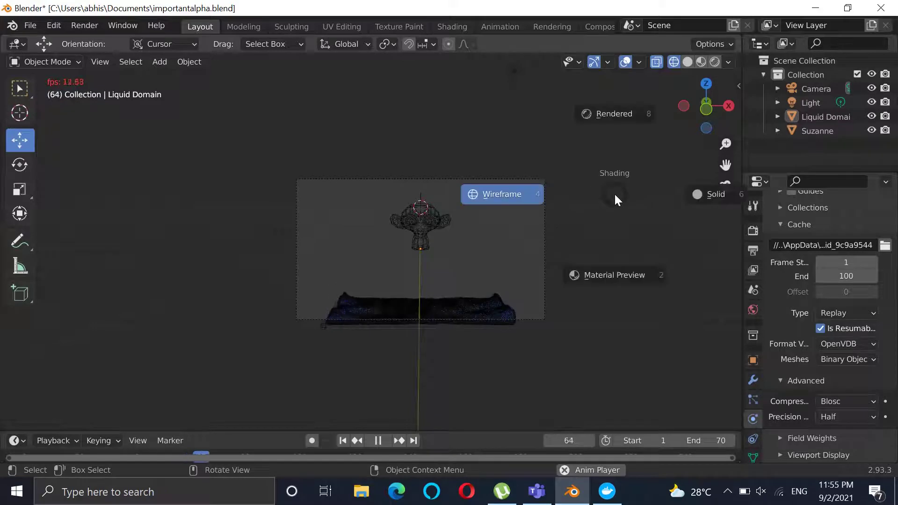
click(598, 116)
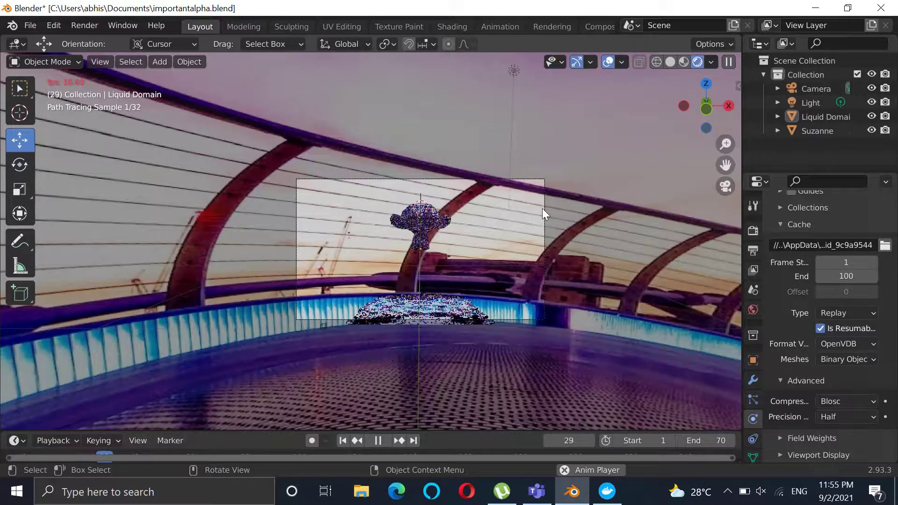
click(382, 433)
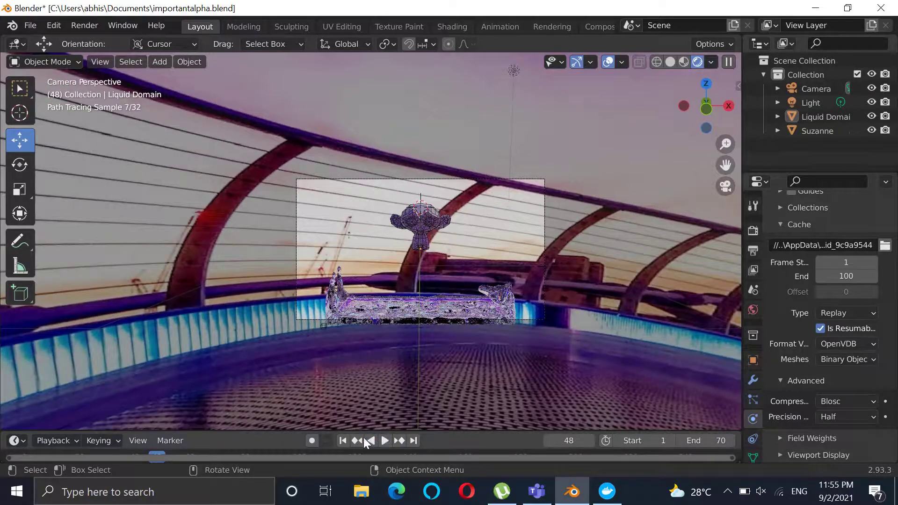
Replay the simulation from frame 1, pause at frame 35, and leave camera view.
click(344, 440)
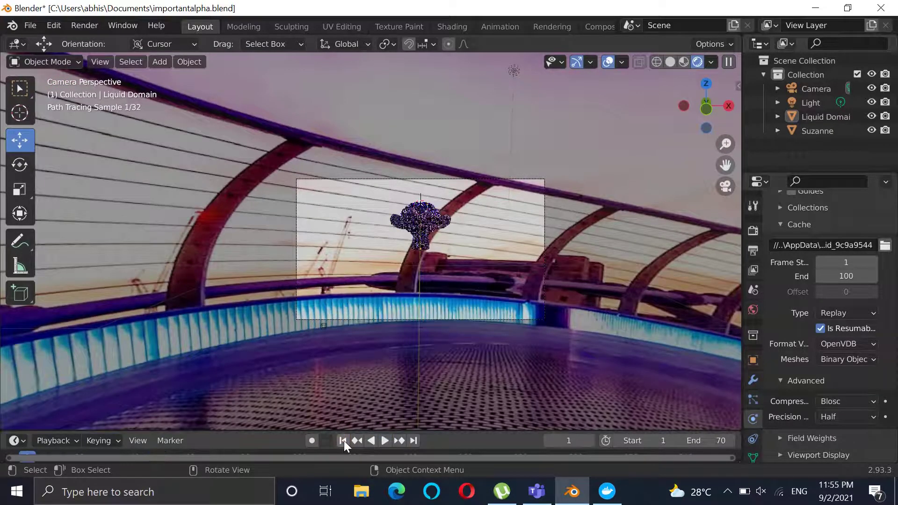
click(387, 439)
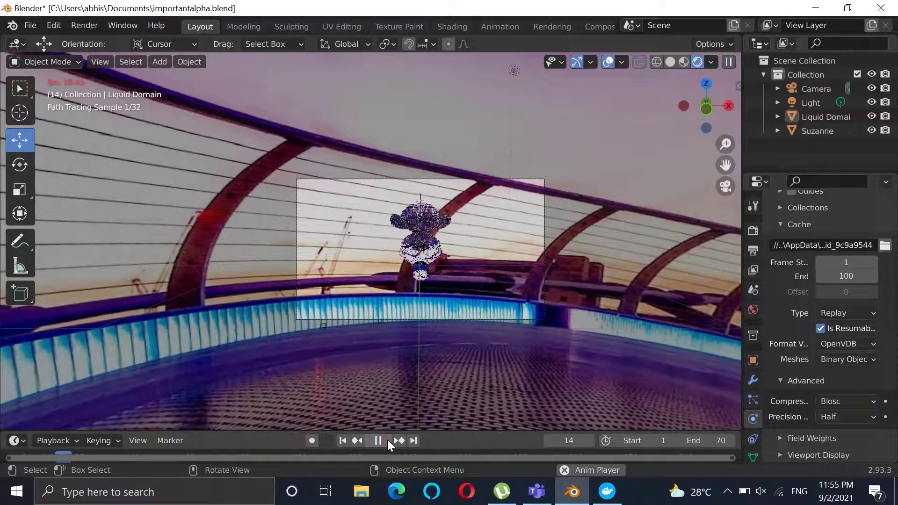
click(387, 439)
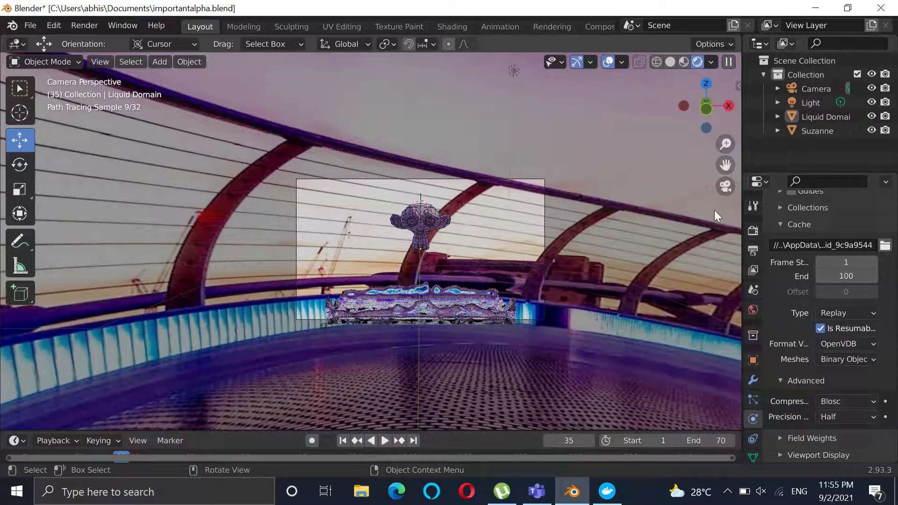
click(724, 187)
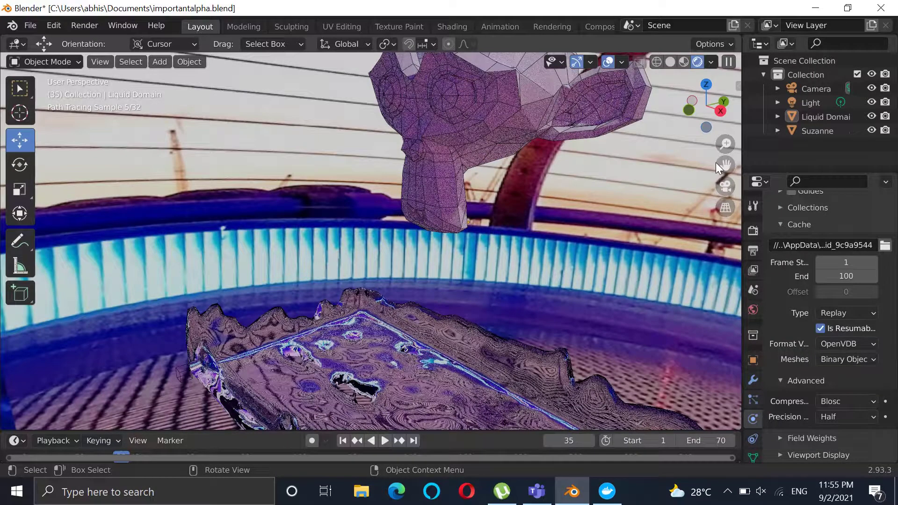
Select Liquid Domain in the Outliner and zoom in close on the liquid surface.
click(540, 307)
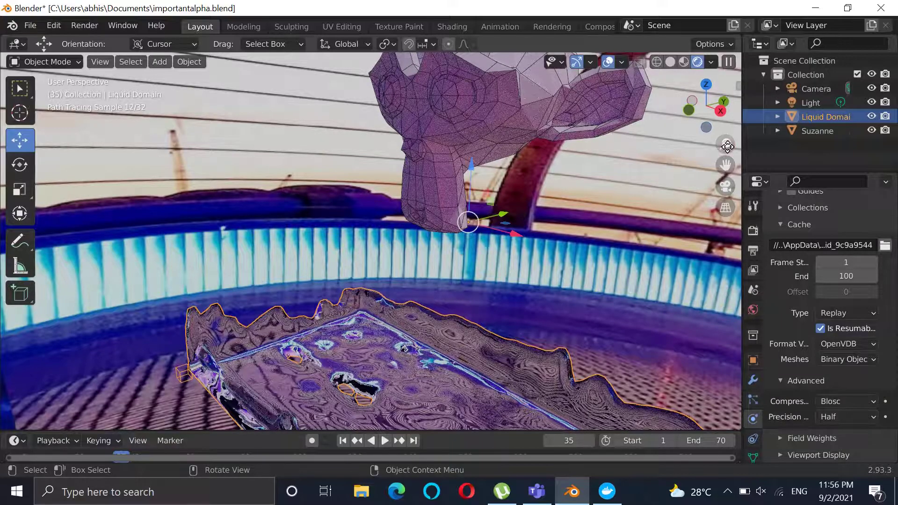
drag(728, 147, 708, 127)
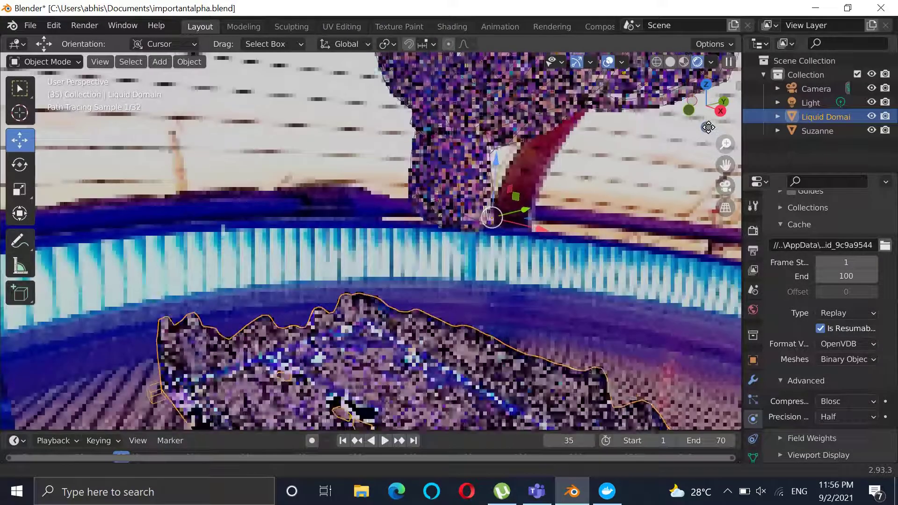
drag(708, 127, 701, 117)
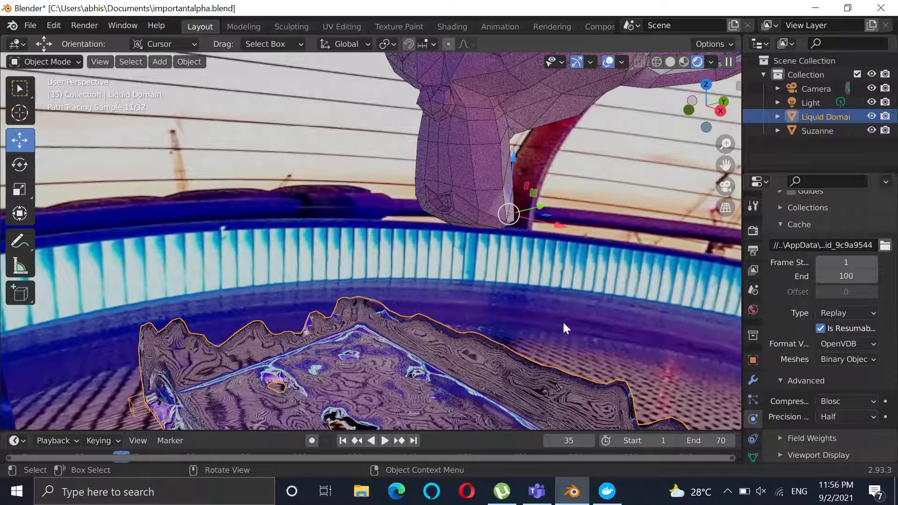
Replay the simulation twice in the close-up, finally pausing at frame 36.
click(384, 440)
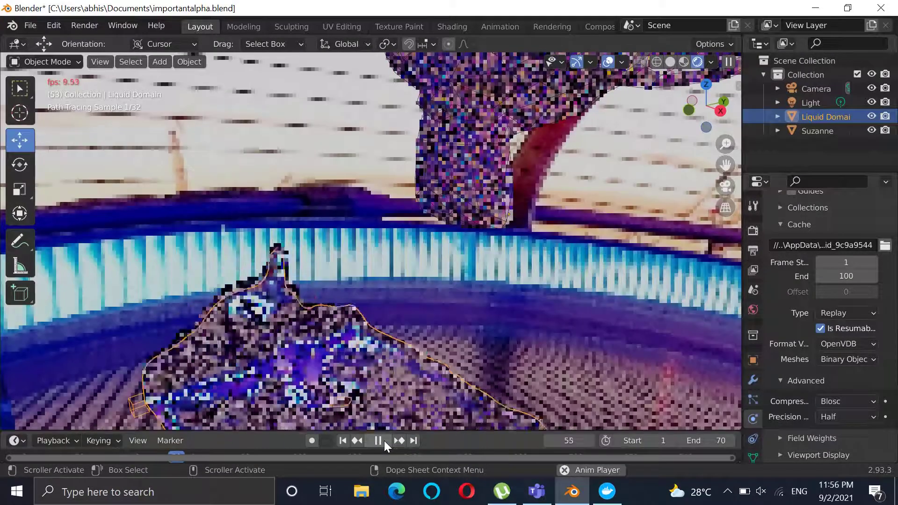
click(383, 440)
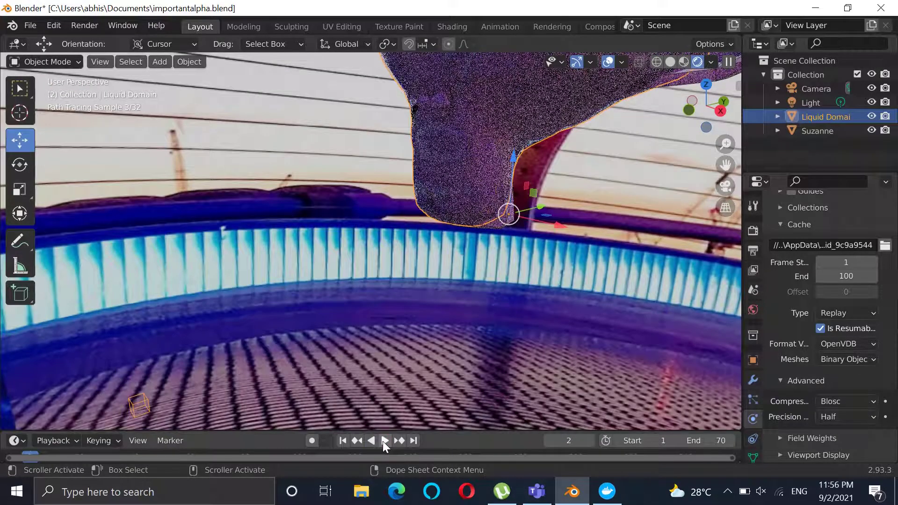
click(385, 441)
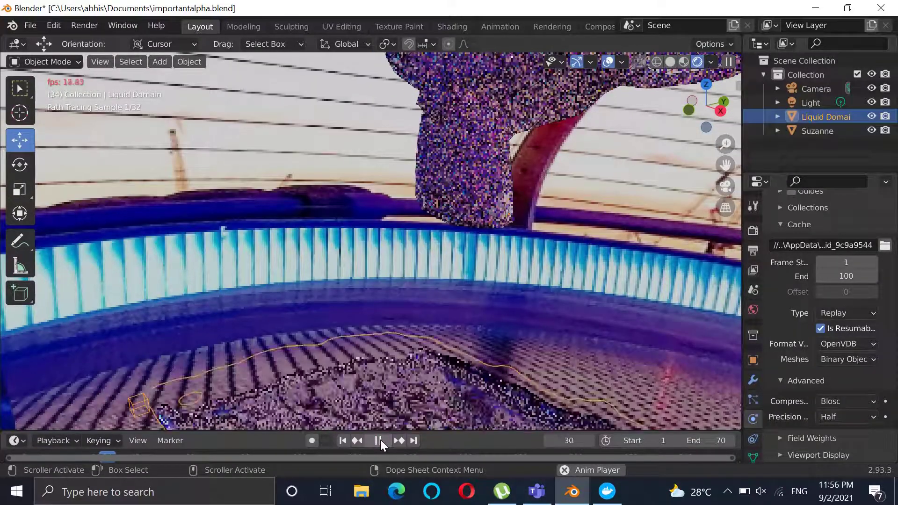
click(380, 440)
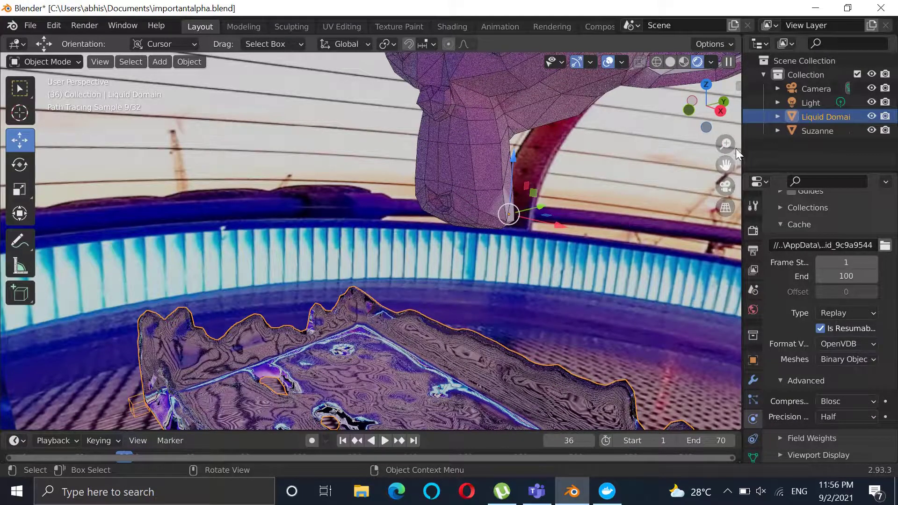
Zoom out, orbit to face the pool, then zoom in on Suzanne and the pool.
mouse_move(723, 140)
mouse_down()
mouse_move(618, 327)
mouse_move(723, 141)
mouse_up()
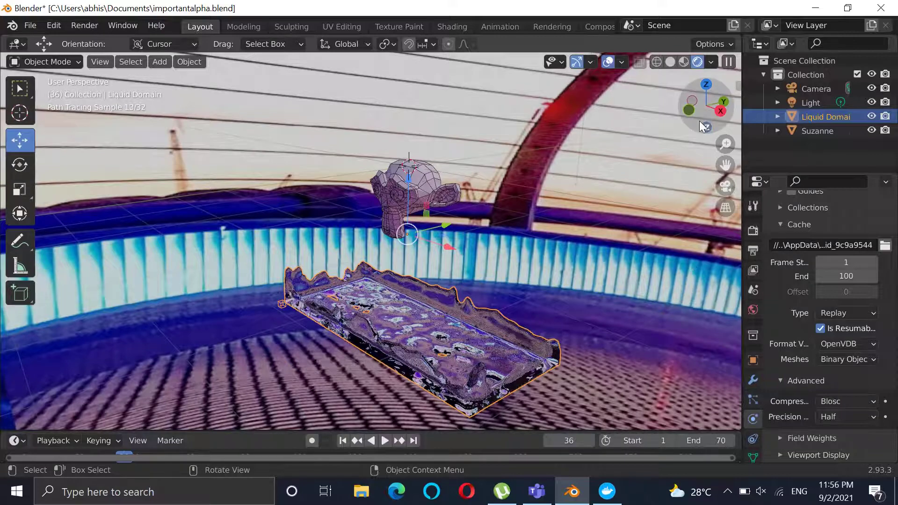
mouse_move(693, 122)
mouse_down()
mouse_move(733, 114)
mouse_move(32, 119)
mouse_move(566, 189)
mouse_up()
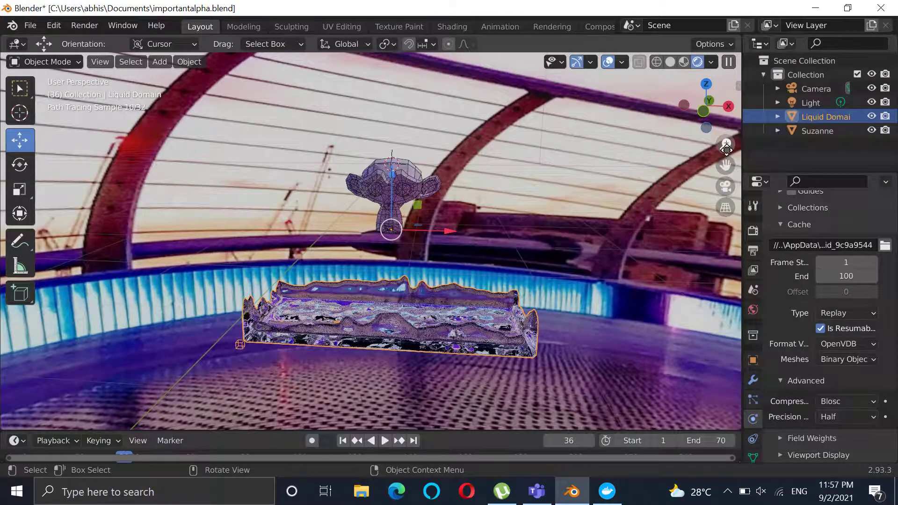
drag(727, 146, 684, 98)
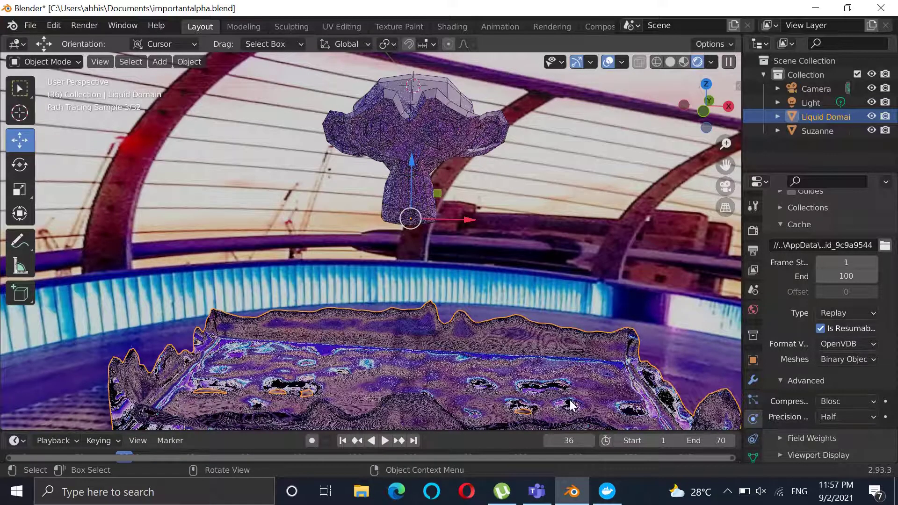
Open the Windows hidden tray icons, click a tray app, then reopen the tray.
click(728, 491)
click(704, 445)
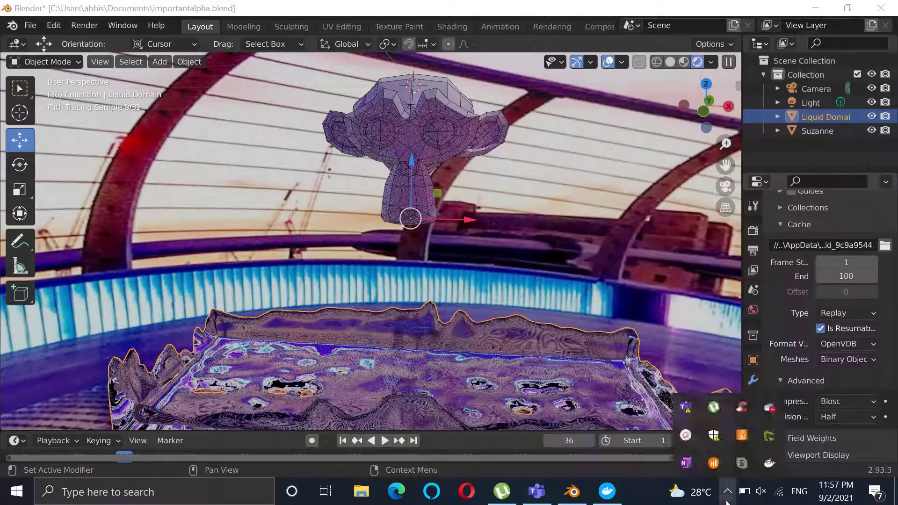
click(728, 492)
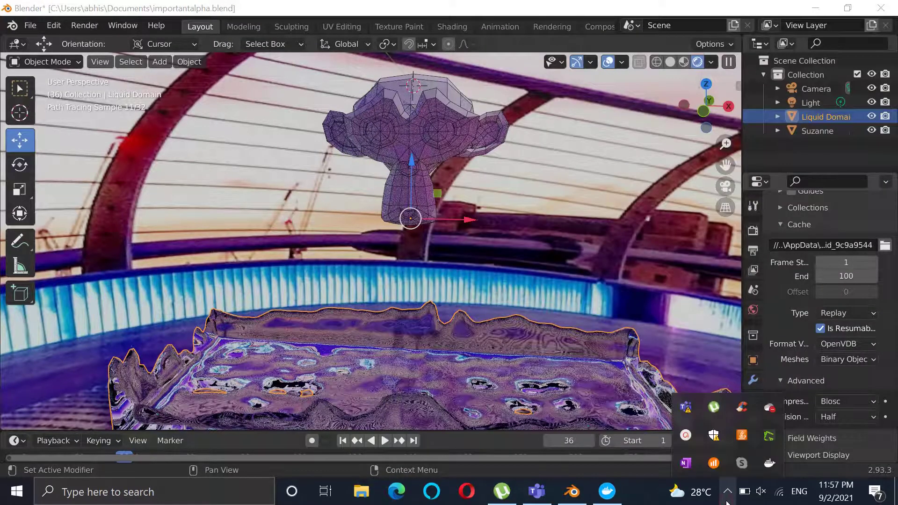